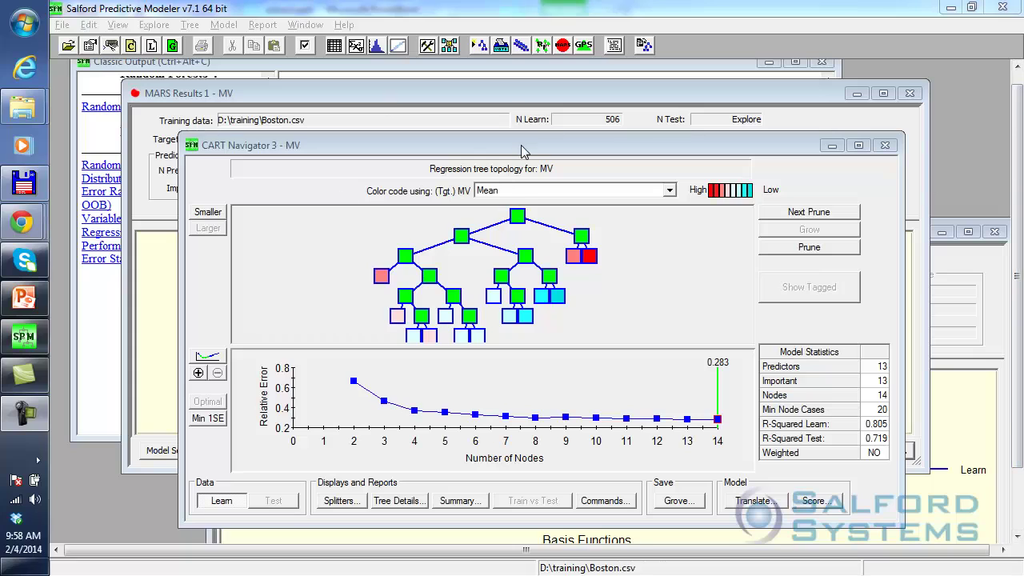
Move the CART Navigator window aside to clear space
left_click_drag(505, 108, 513, 128)
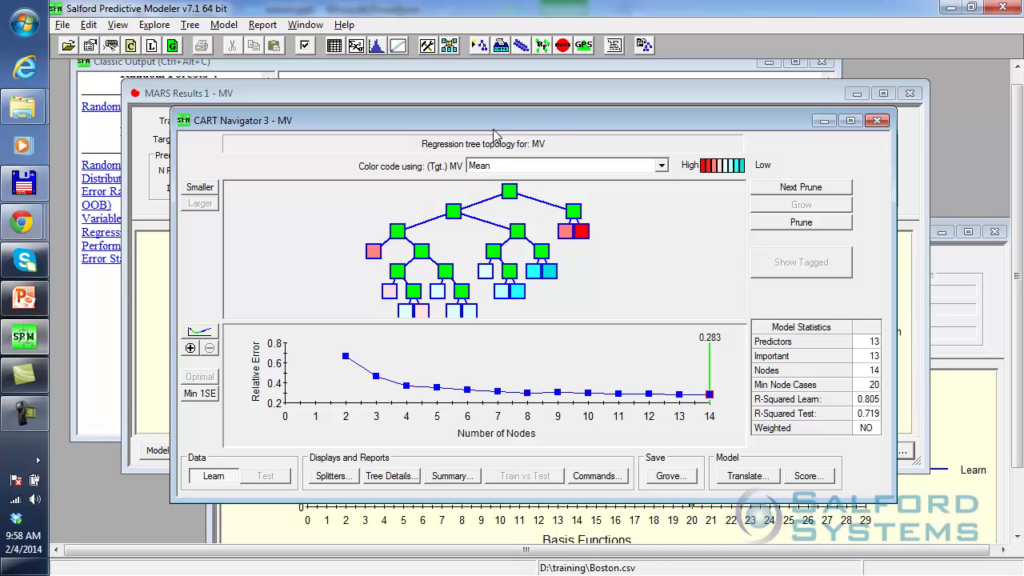
left_click_drag(493, 125, 441, 144)
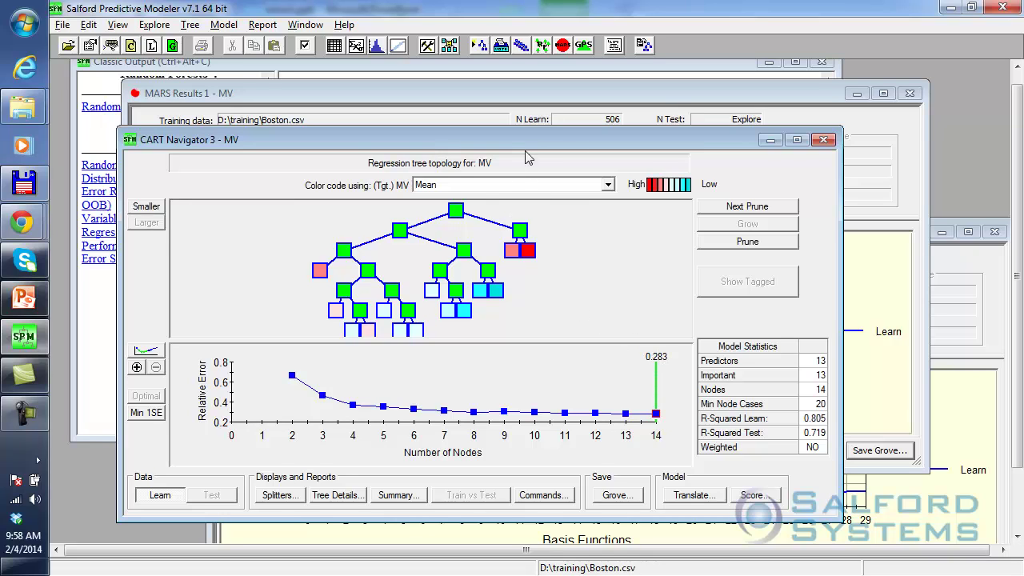
left_click_drag(525, 154, 515, 161)
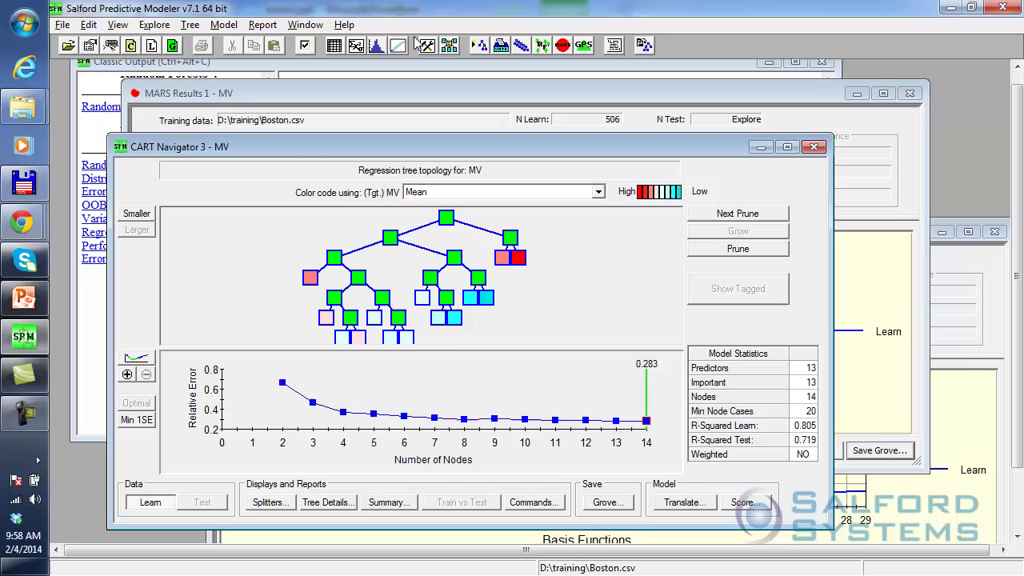
In Model Setup, choose RandomForests as the analysis engine
left_click(449, 45)
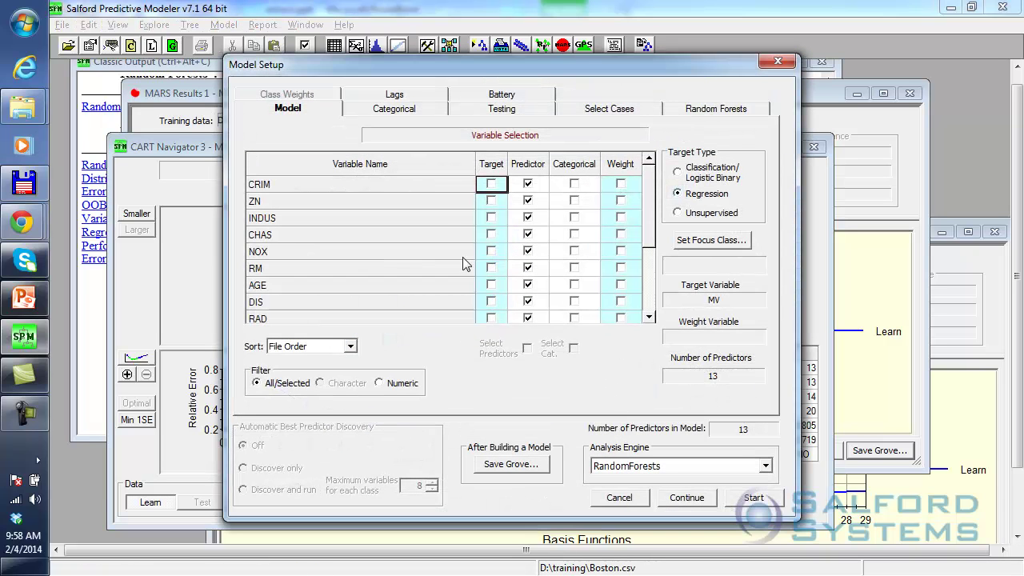
left_click_drag(317, 66, 300, 67)
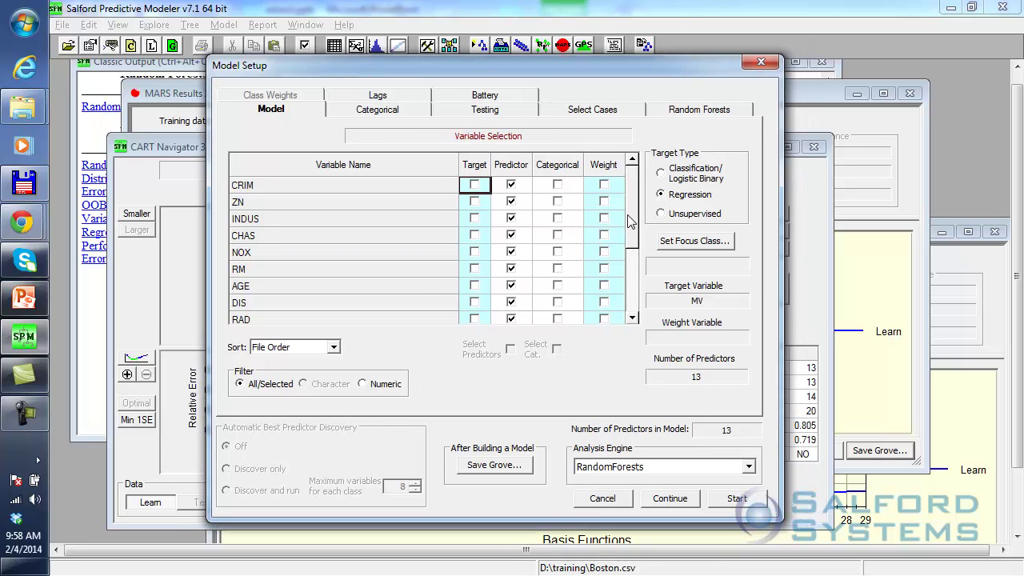
left_click_drag(630, 212, 629, 316)
left_click(615, 467)
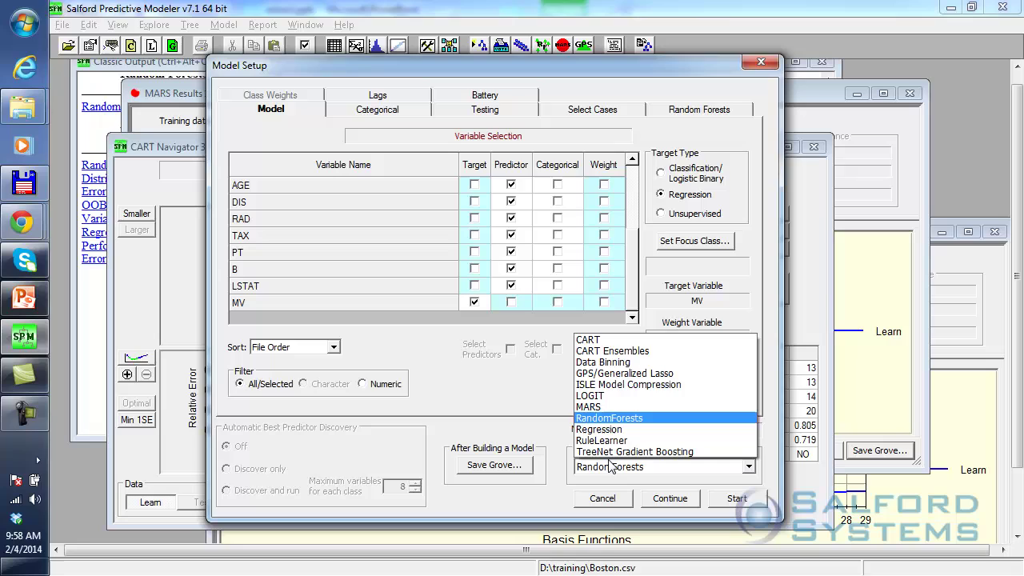
left_click(613, 421)
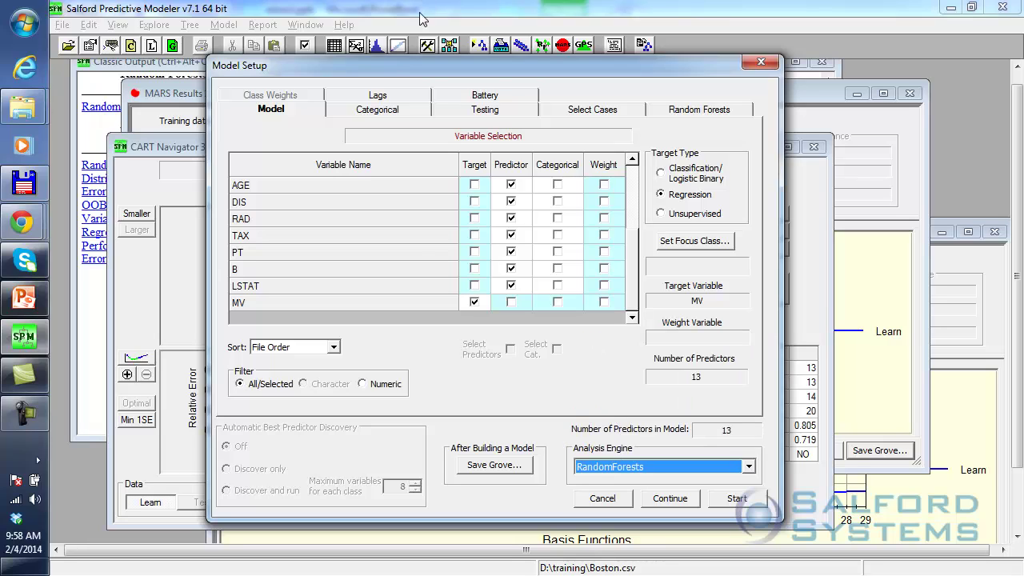
Use out-of-bag testing and display the Random Forests options (200 trees, 4 predictors per node)
left_click(493, 110)
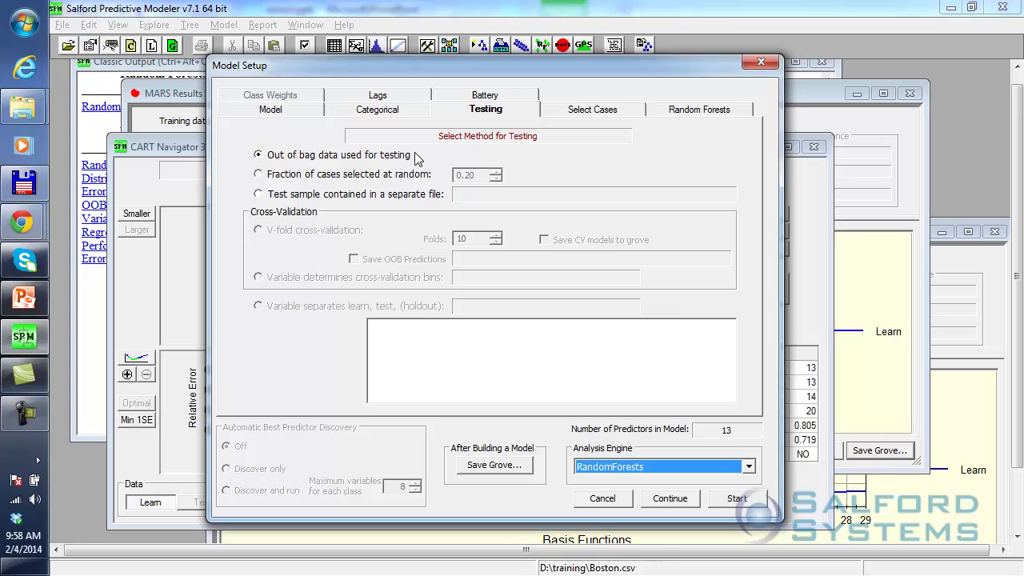
left_click(486, 112)
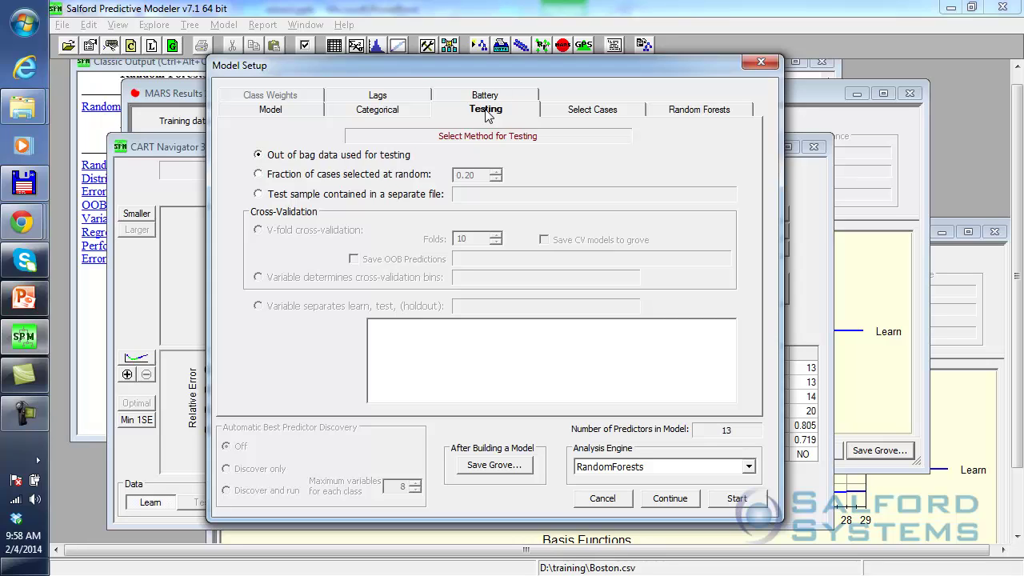
left_click(694, 109)
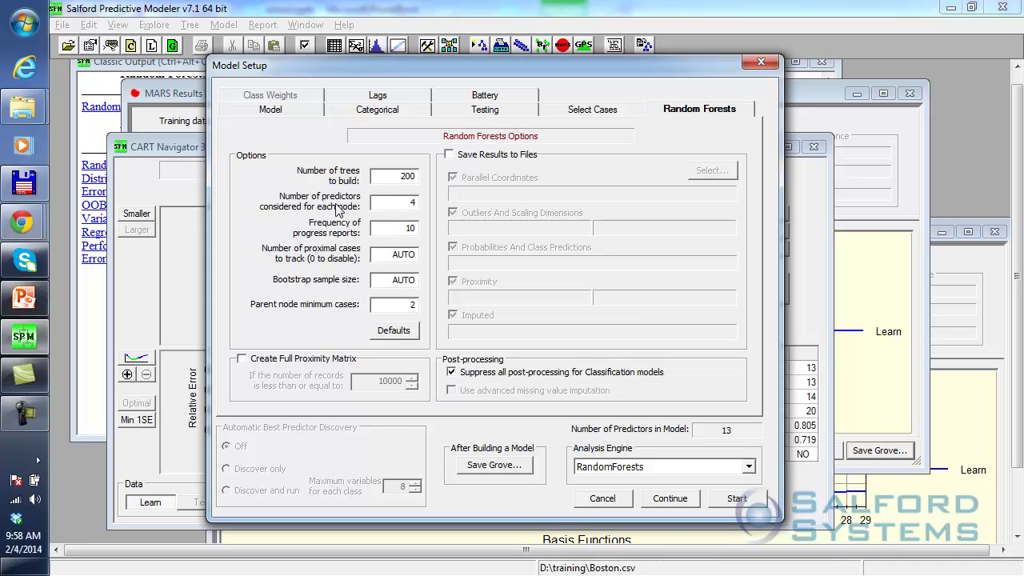
Check the 200-tree, predictors-per-node and parent-node settings, then start the Random Forests build
double_click(388, 181)
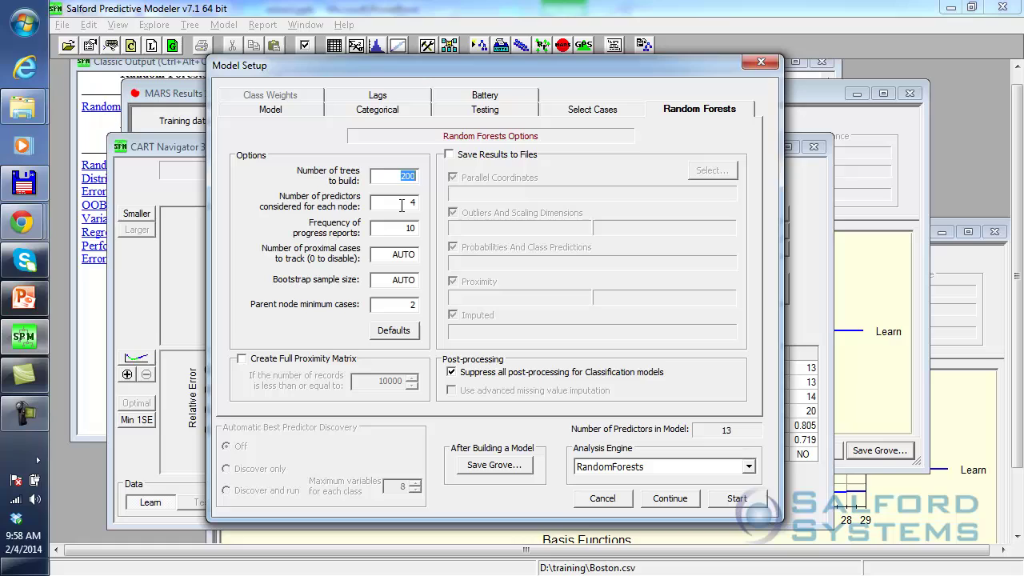
left_click(402, 206)
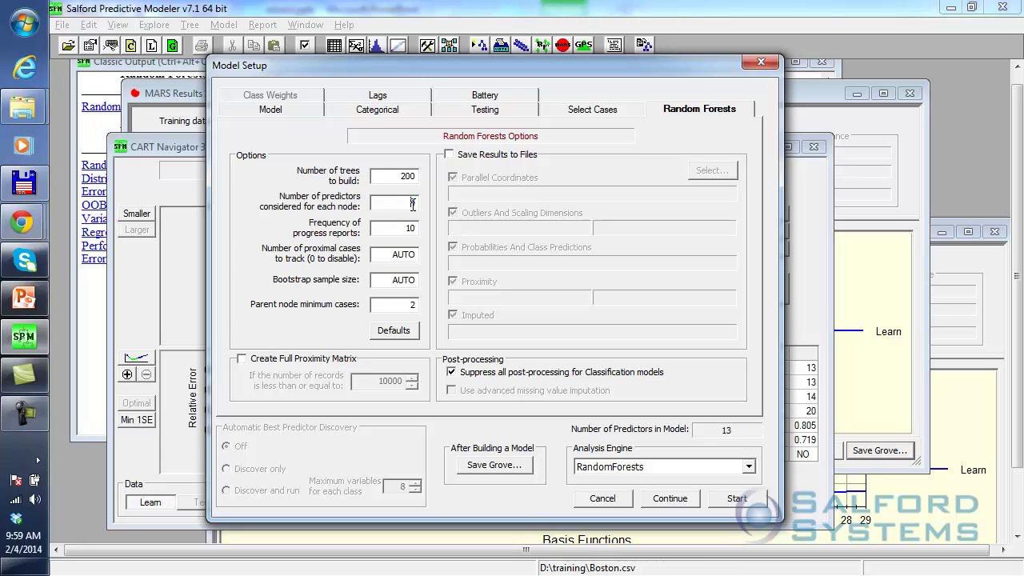
left_click(401, 307)
left_click(737, 499)
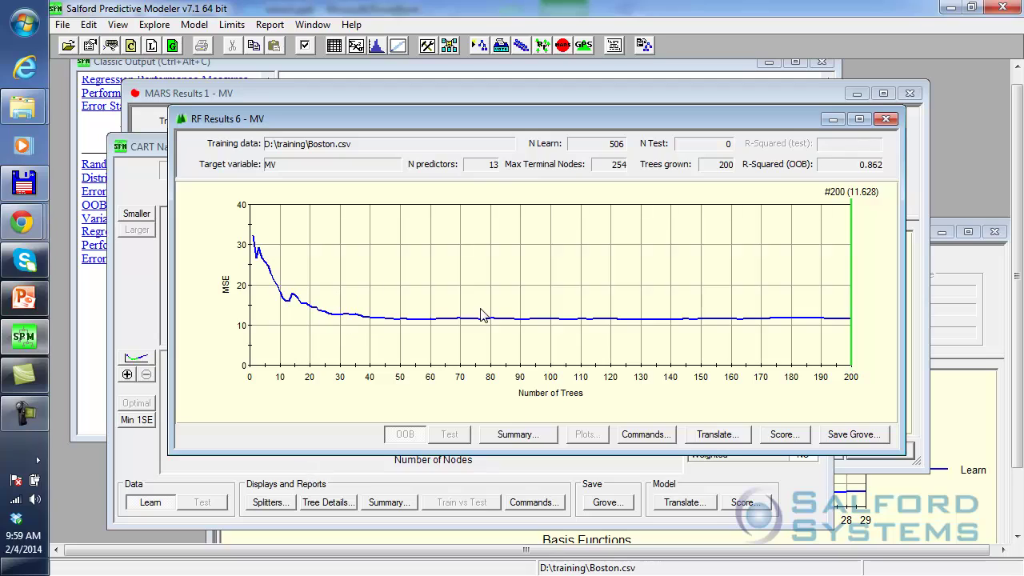
Inspect OOB MSE at trees 176, 50 and 122, where the curve levels near 11.6
left_click_drag(483, 313, 781, 308)
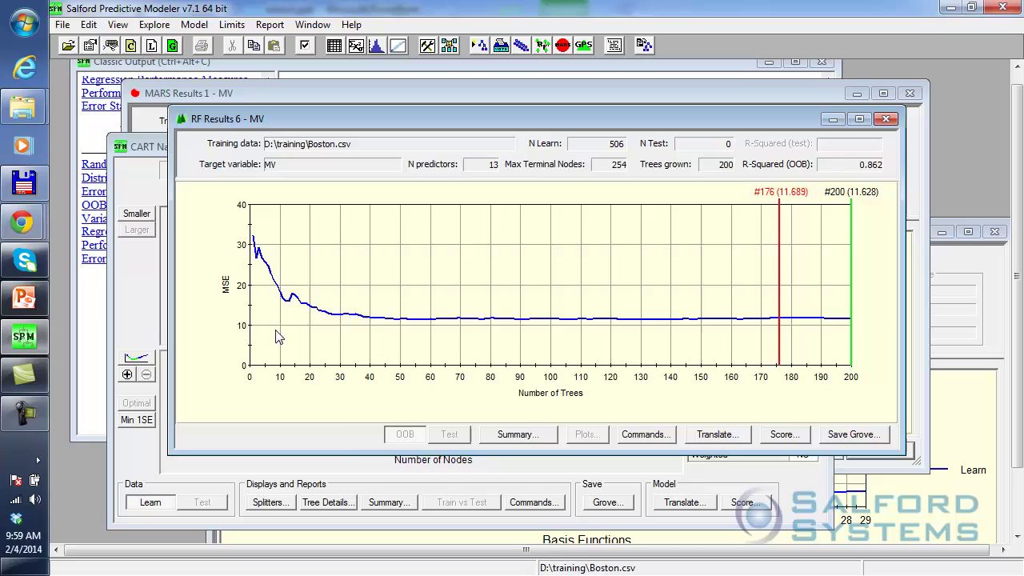
left_click(402, 320)
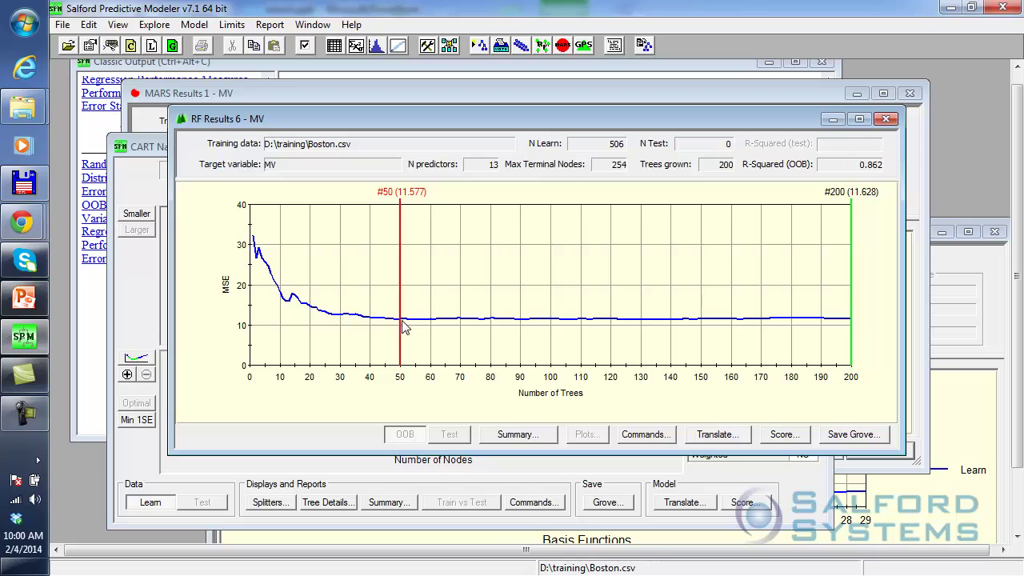
mouse_move(459, 317)
left_mouse_down()
mouse_move(766, 304)
mouse_move(850, 312)
left_mouse_up()
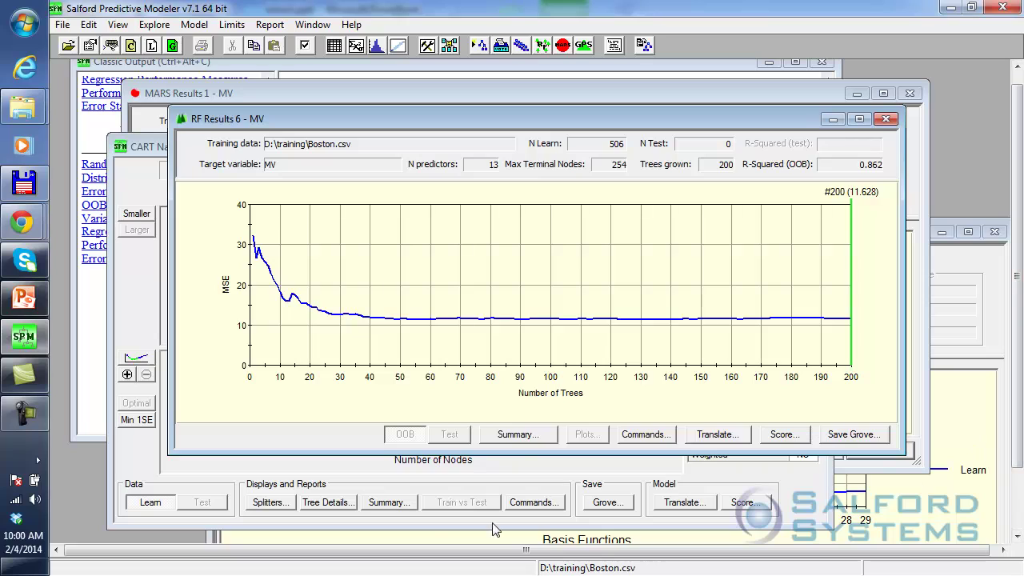
Open the forest Summary (OOB RMSE 3.41005, MSE 11.62843, R^2 0.86225) and reposition its window
left_click(519, 436)
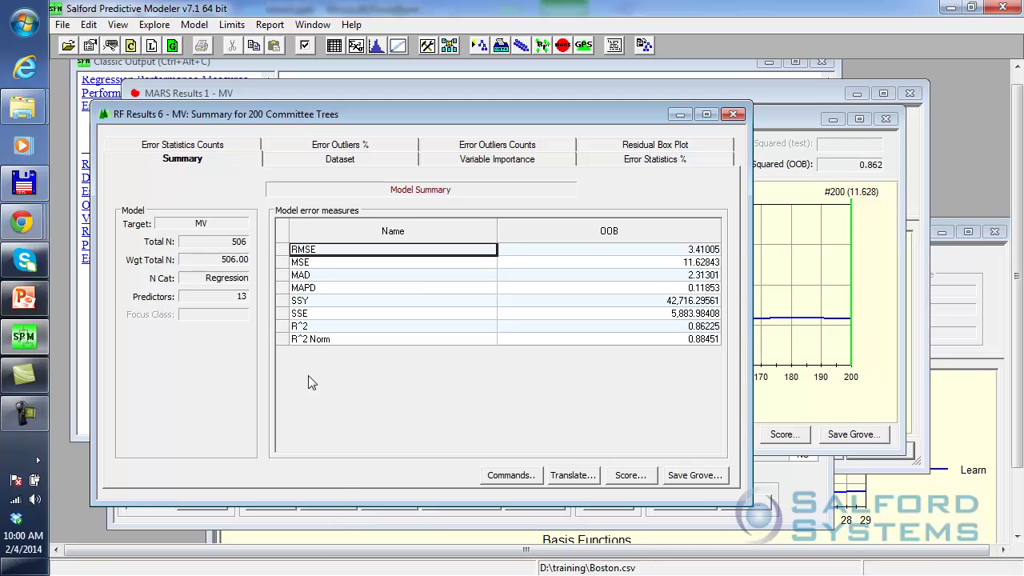
left_click(342, 341)
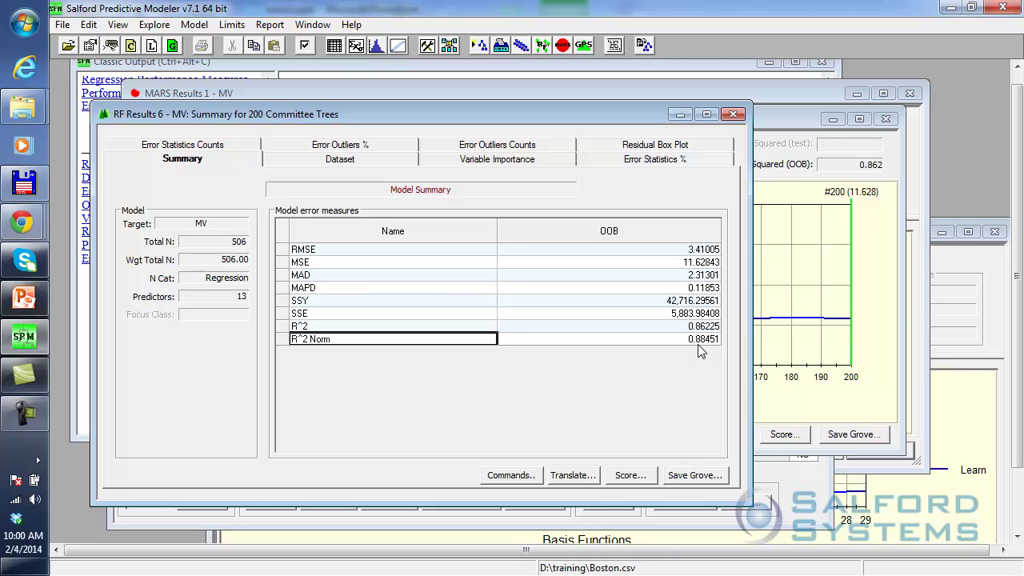
left_click_drag(514, 110, 565, 140)
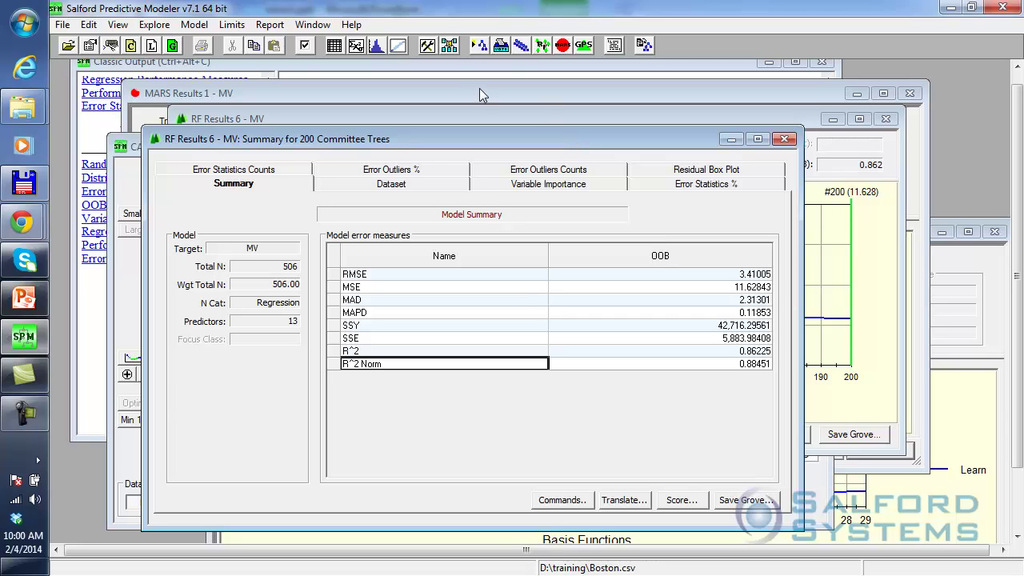
left_click_drag(470, 140, 552, 91)
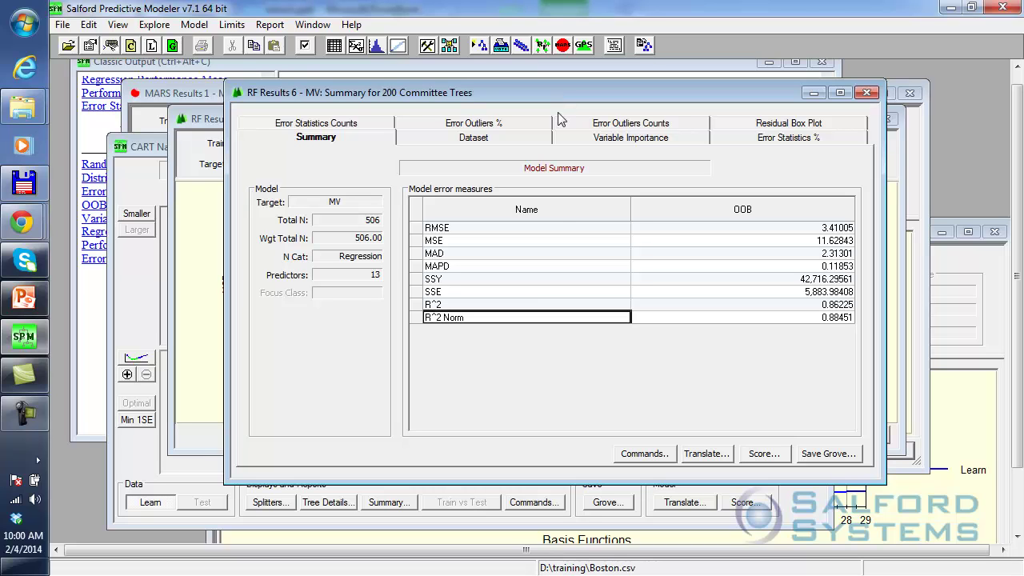
mouse_move(569, 95)
left_mouse_down()
mouse_move(585, 269)
mouse_move(560, 333)
mouse_move(582, 104)
left_mouse_up()
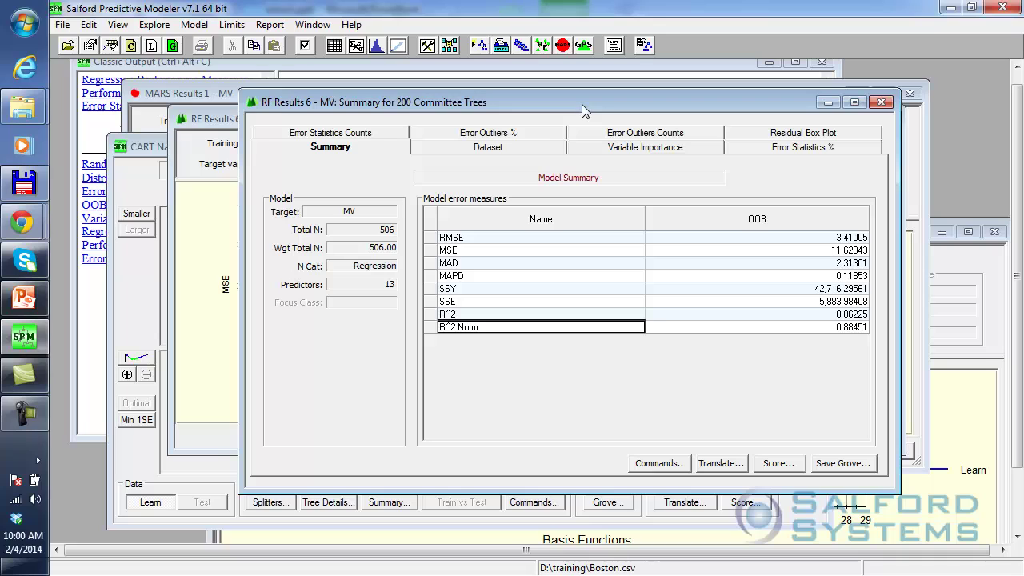
Review variable importance, highlighting the top variables LSTAT, RM and NOX
left_click(628, 155)
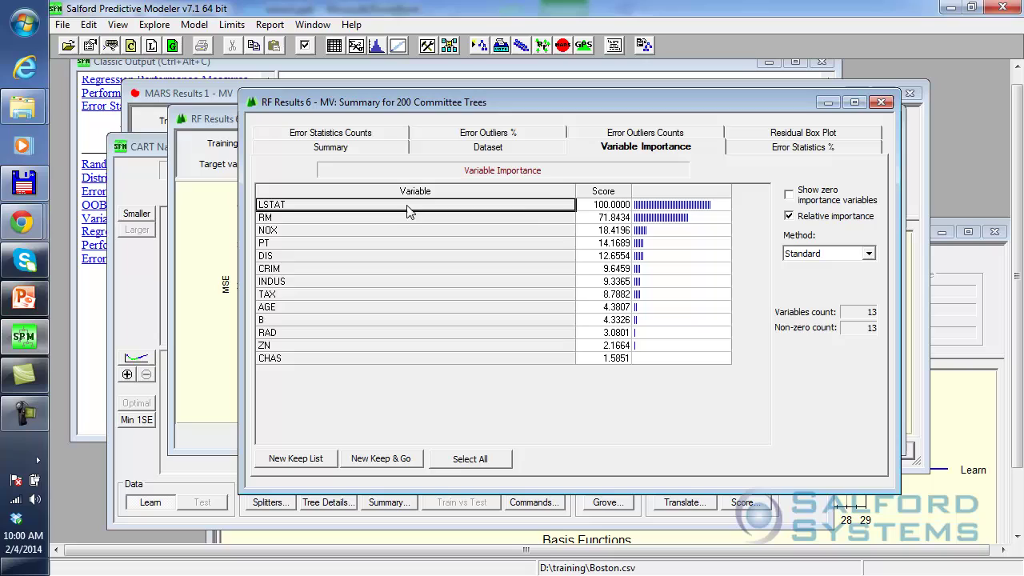
left_click(330, 217)
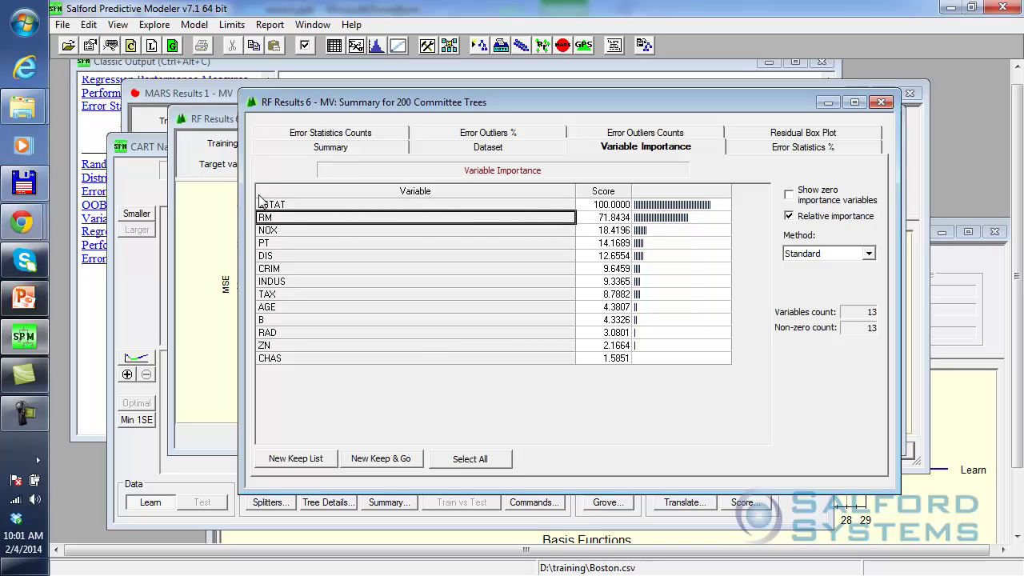
left_click(285, 207)
left_click(282, 216)
left_click(281, 230)
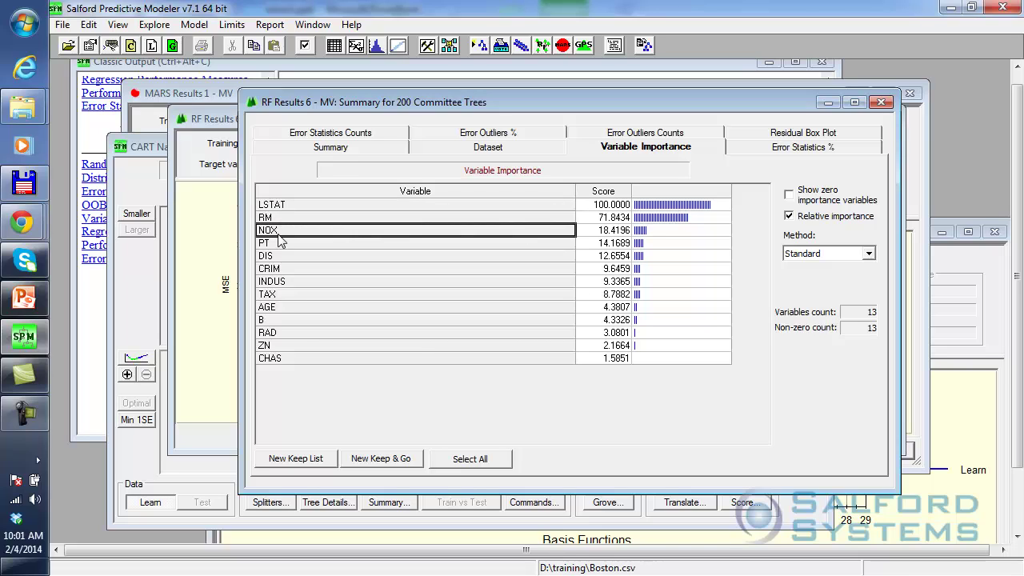
left_click_drag(296, 208, 299, 234)
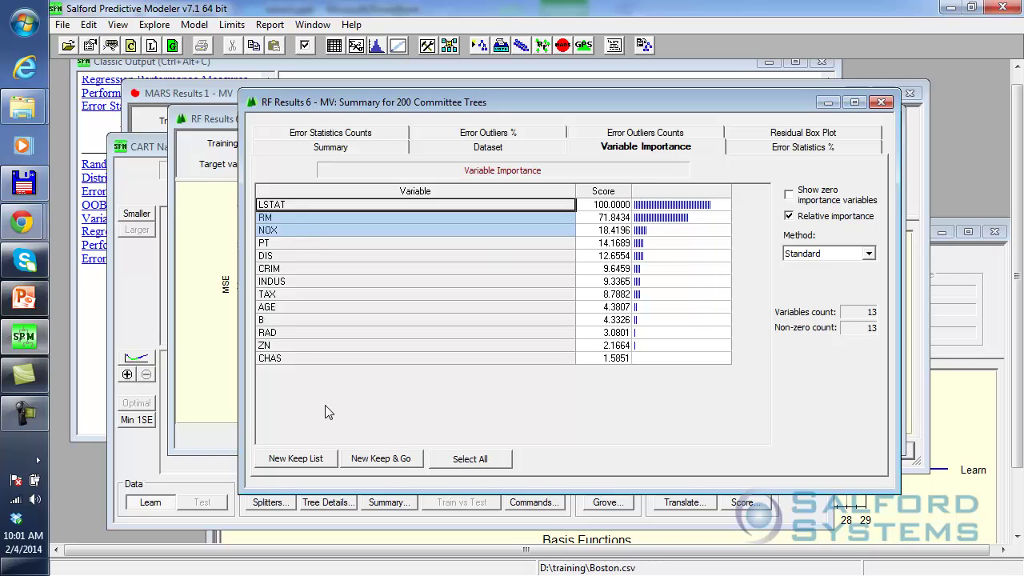
View the residual box plot, then return to the summary's R^2 Norm 0.88451
left_click(796, 134)
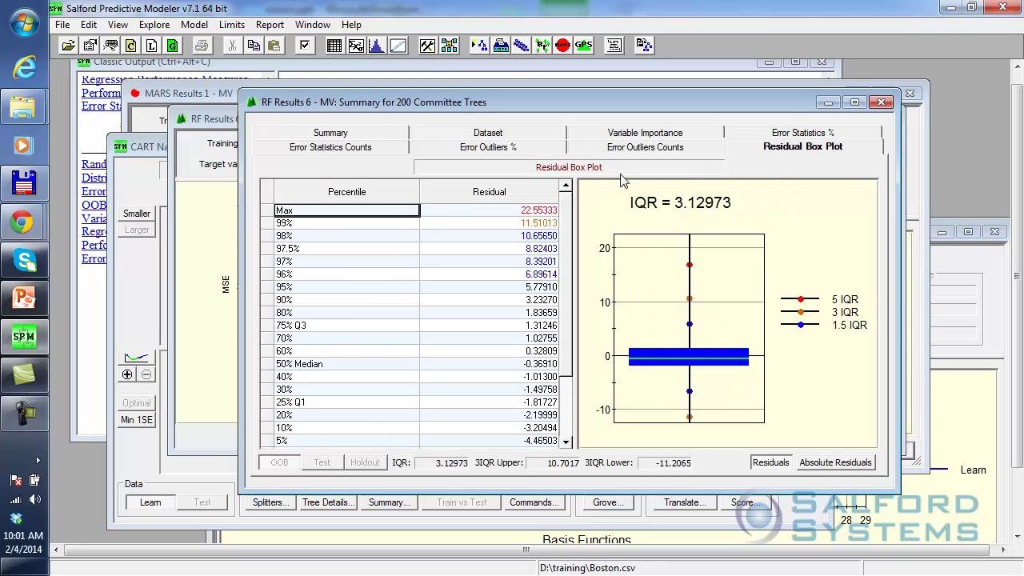
left_click(339, 136)
left_click(852, 330)
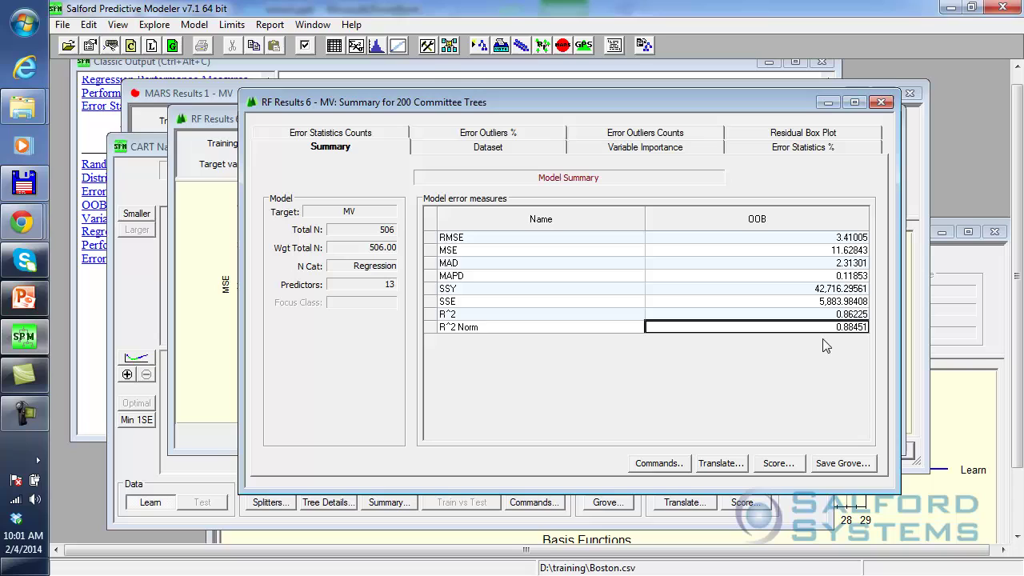
Select the top four, then the top ten, variables (LSTAT through B) by importance
mouse_move(516, 106)
left_mouse_down()
mouse_move(480, 124)
mouse_move(507, 106)
left_mouse_up()
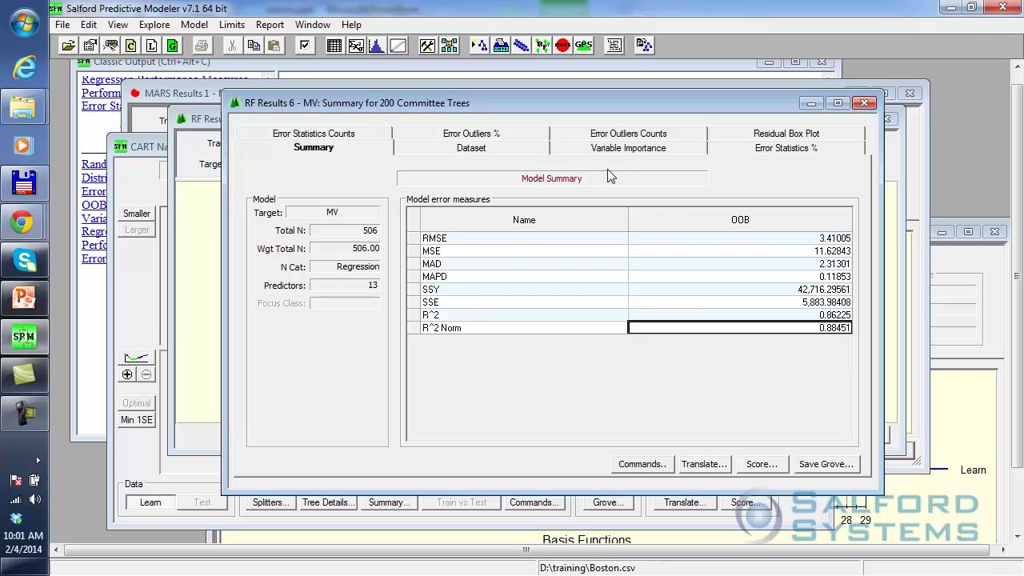
left_click(624, 149)
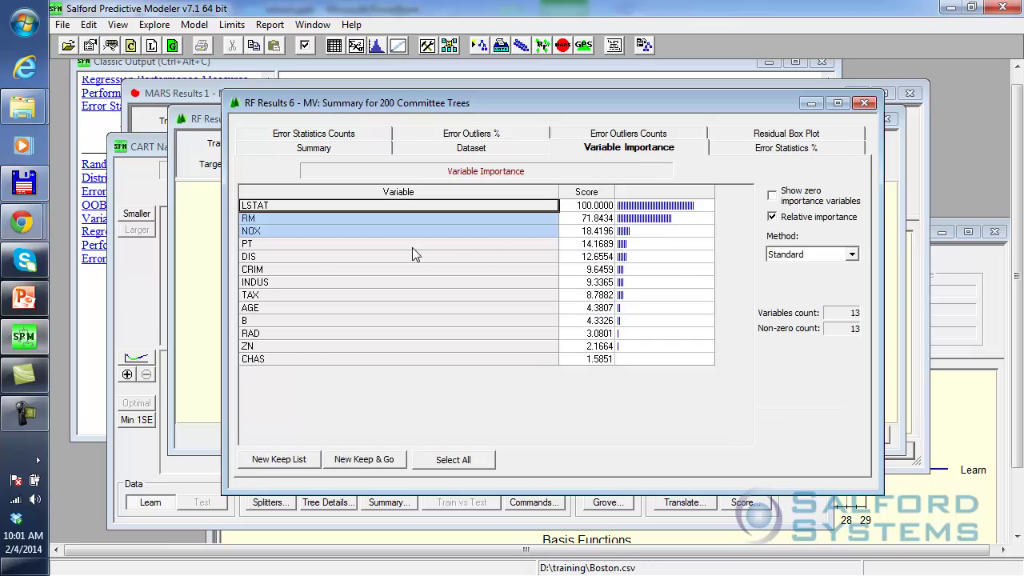
left_click(314, 256)
left_click_drag(428, 210, 421, 245)
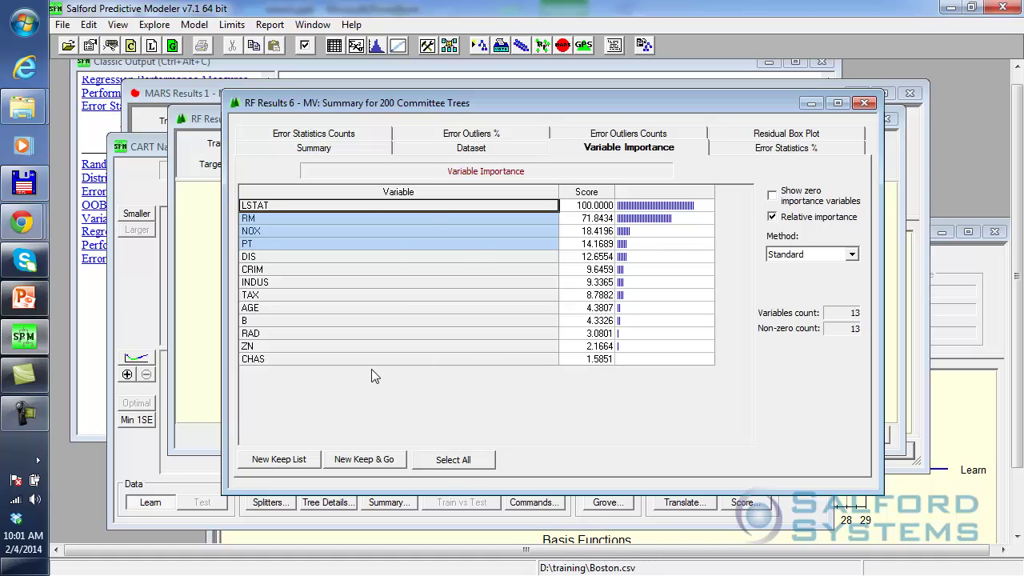
left_click(342, 283)
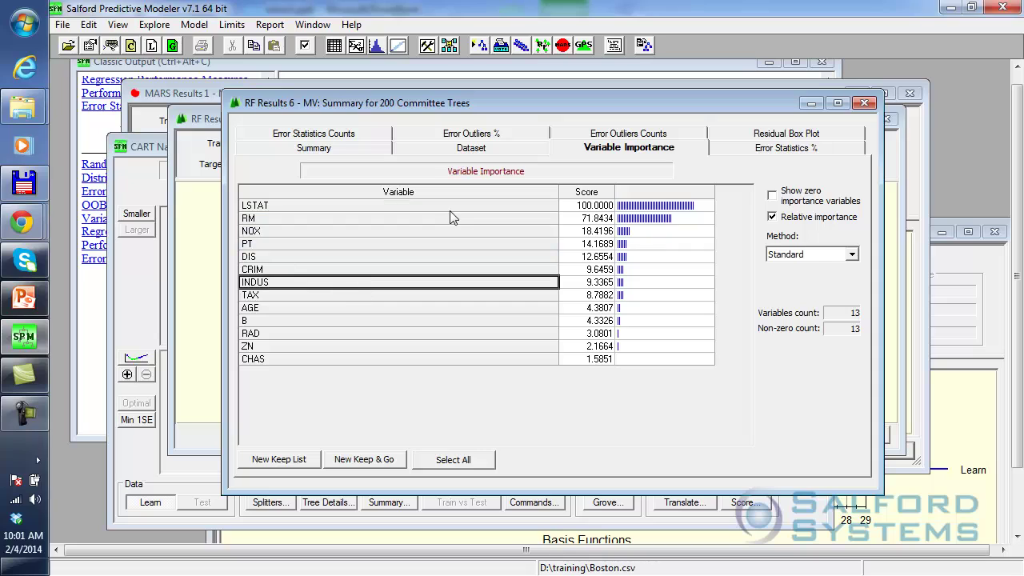
left_click_drag(449, 210, 451, 318)
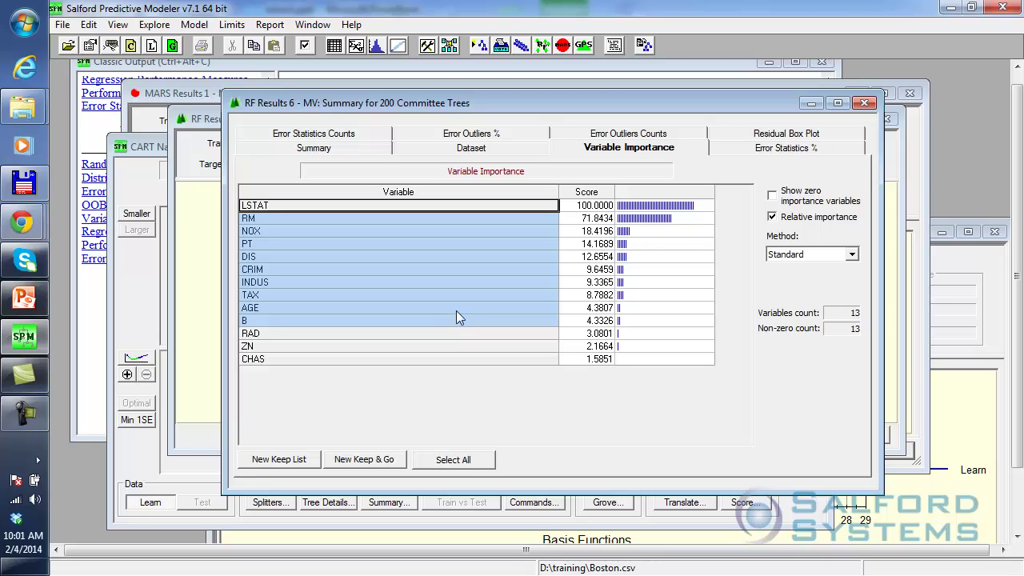
Return to the Summary and check the OOB R^2 and R^2 Norm values
left_click(322, 153)
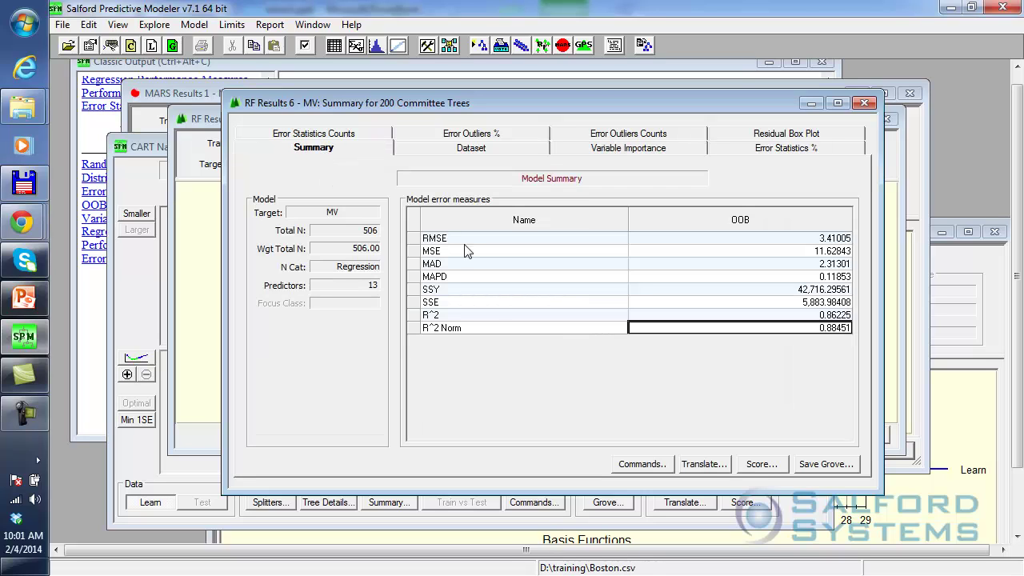
left_click(796, 315)
left_click(796, 328)
Score Boston.csv with the RF model, saving scores to Boston_score_rf.csv
left_click(762, 469)
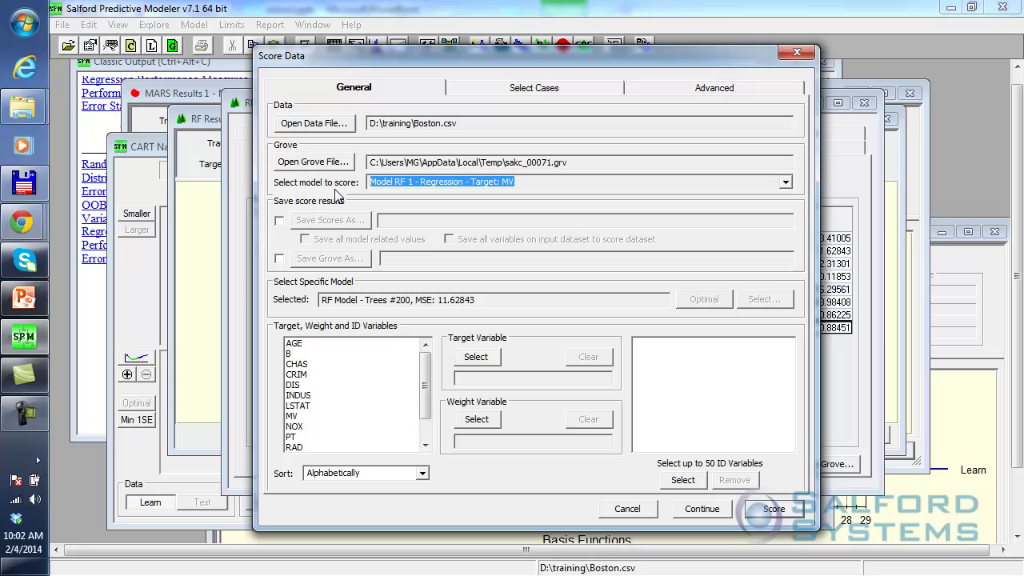
left_click(280, 222)
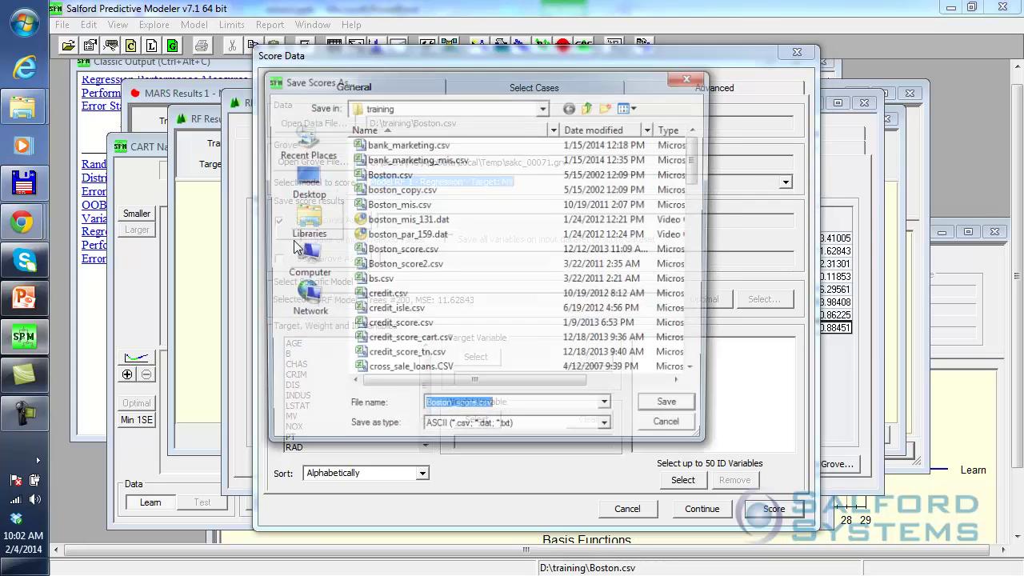
left_click(453, 410)
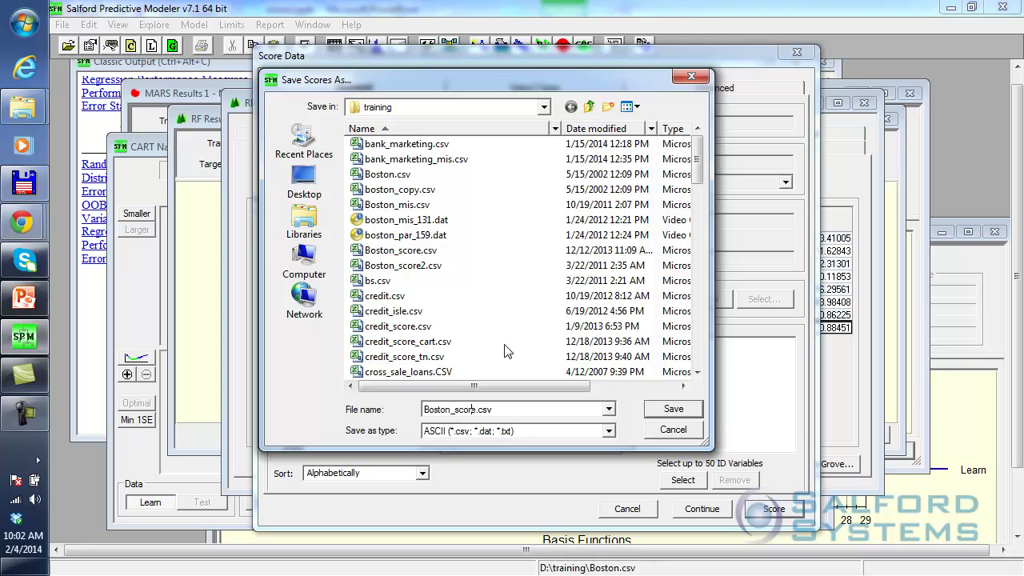
type("_rf")
key("Return")
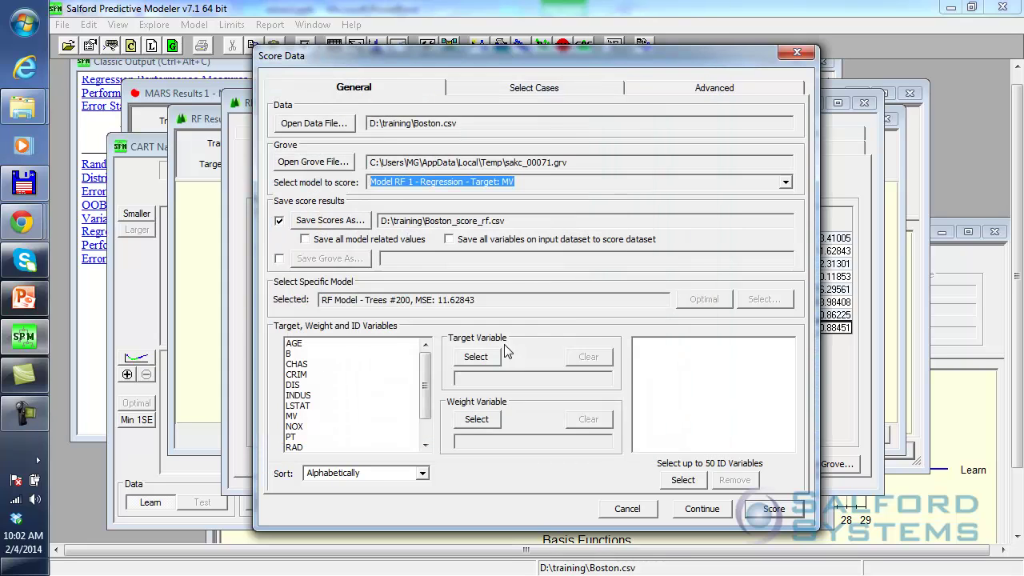
left_click(749, 503)
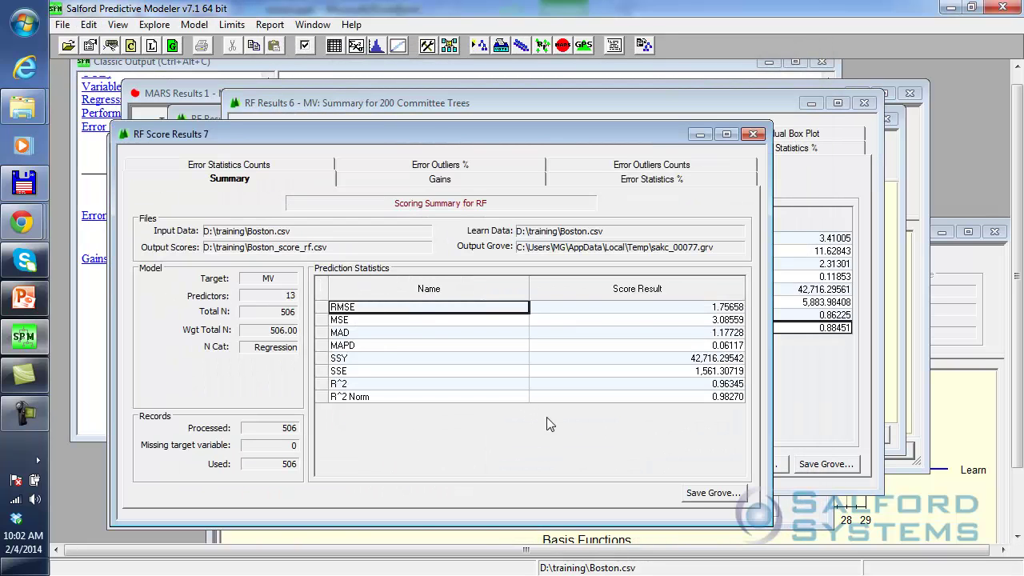
Review the score results (R^2 0.96345, 506 records), then close that window
left_click_drag(399, 137, 474, 125)
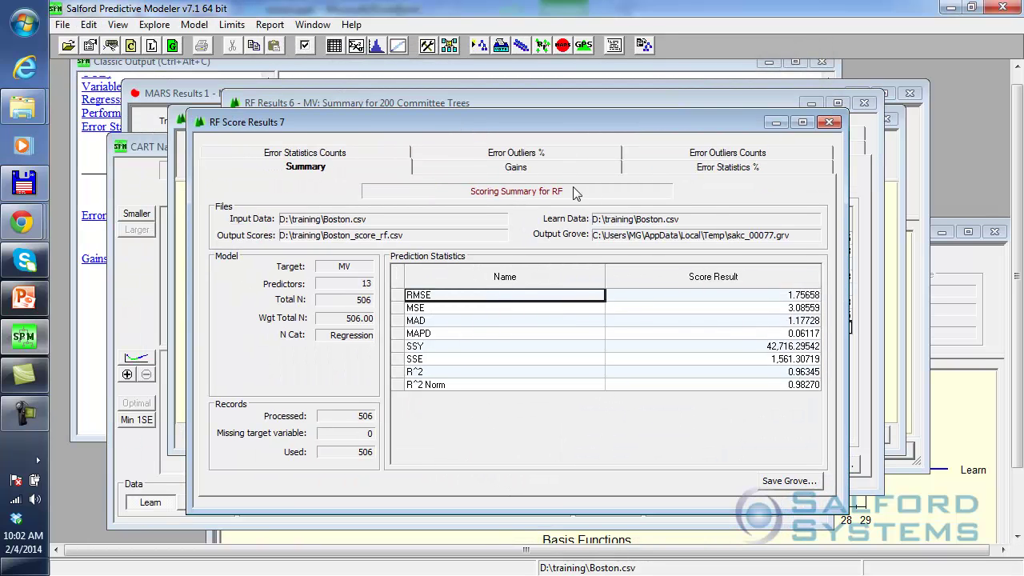
left_click_drag(738, 127, 646, 146)
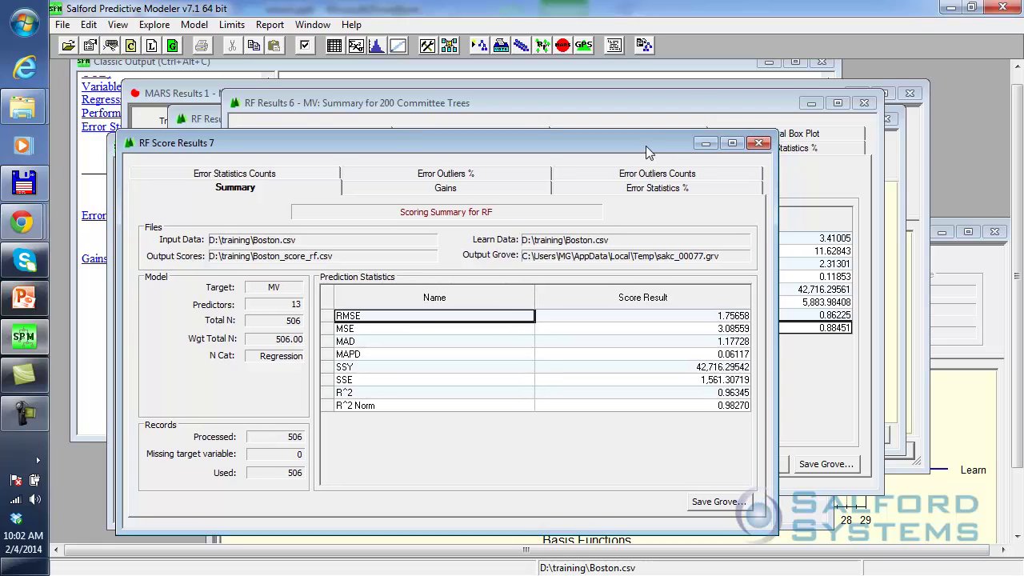
left_click(759, 144)
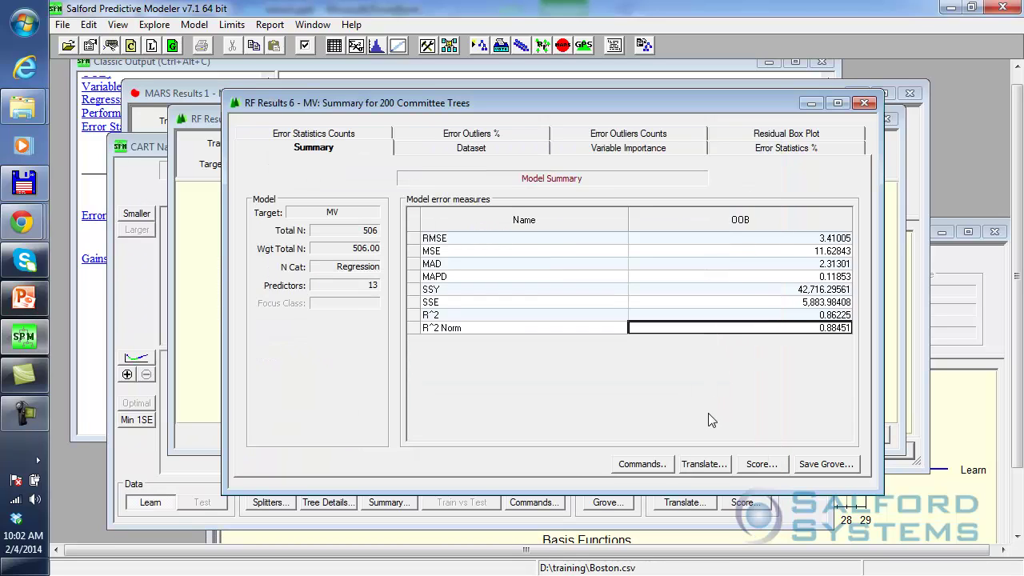